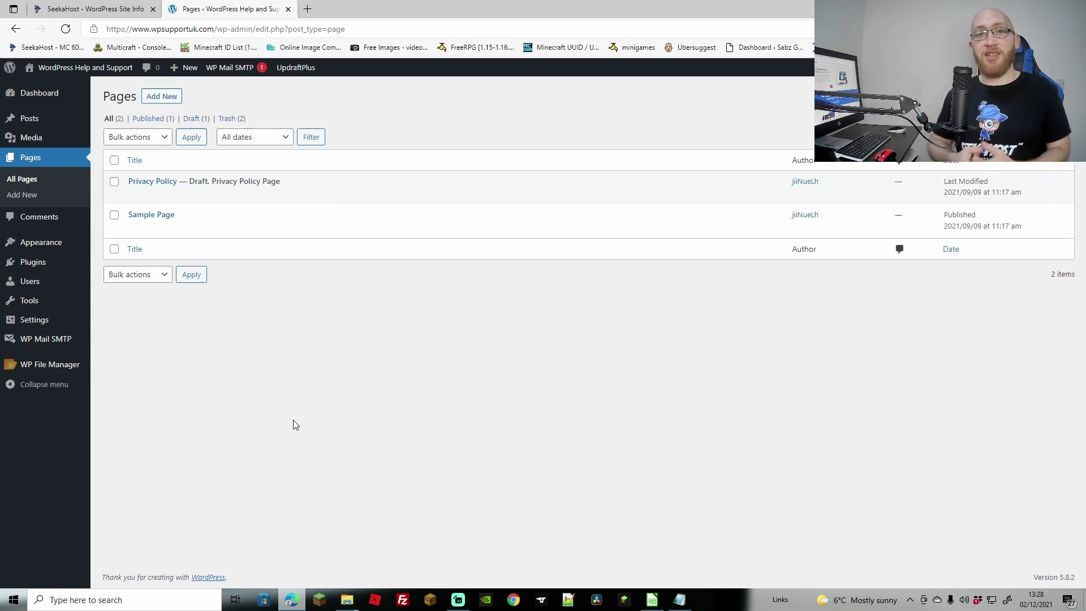
Create a new page from the Pages screen with Add New
click(161, 100)
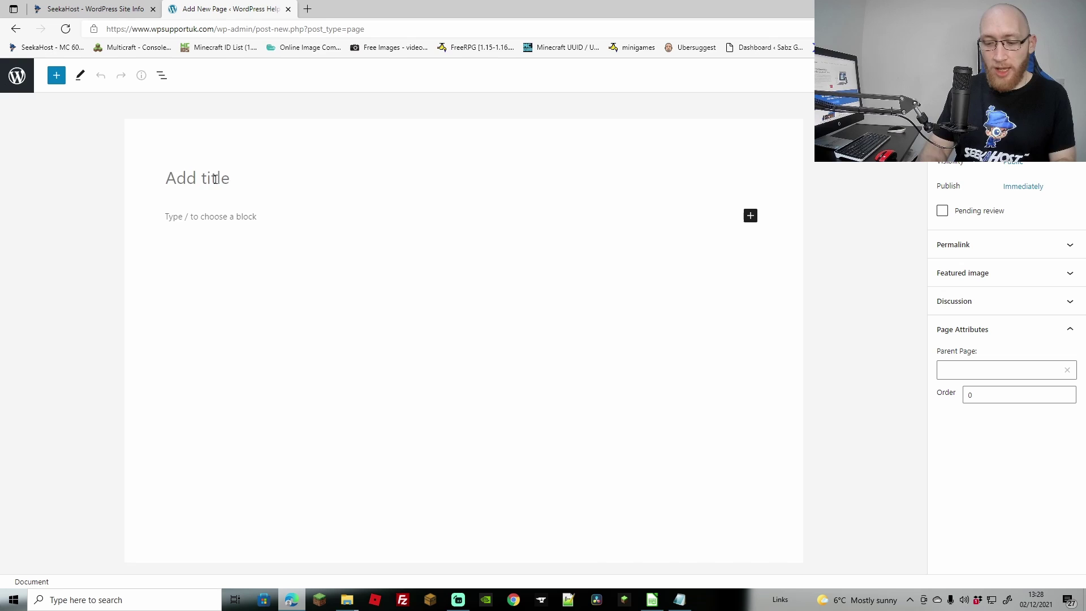
text(Home)
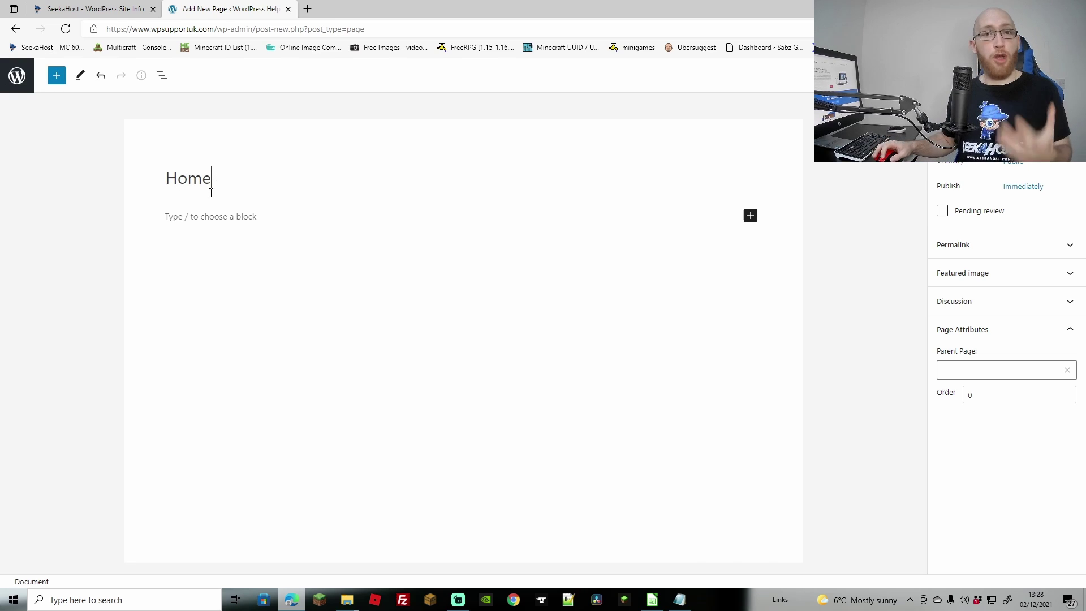
Add a 'WordPress Support' paragraph block under the 'Home' title
click(750, 216)
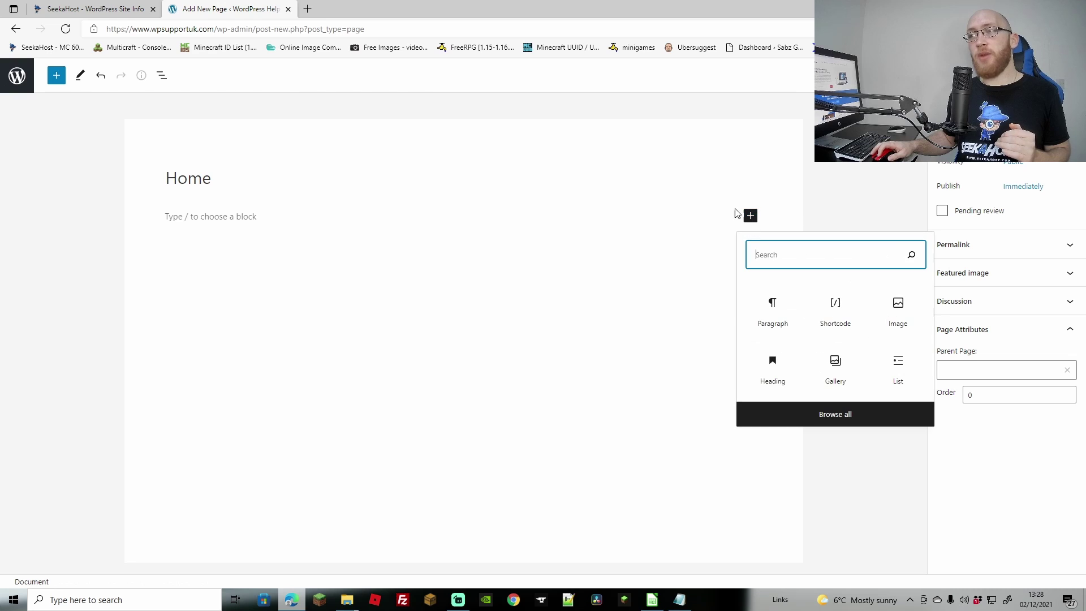
click(787, 318)
text(WordPress Support)
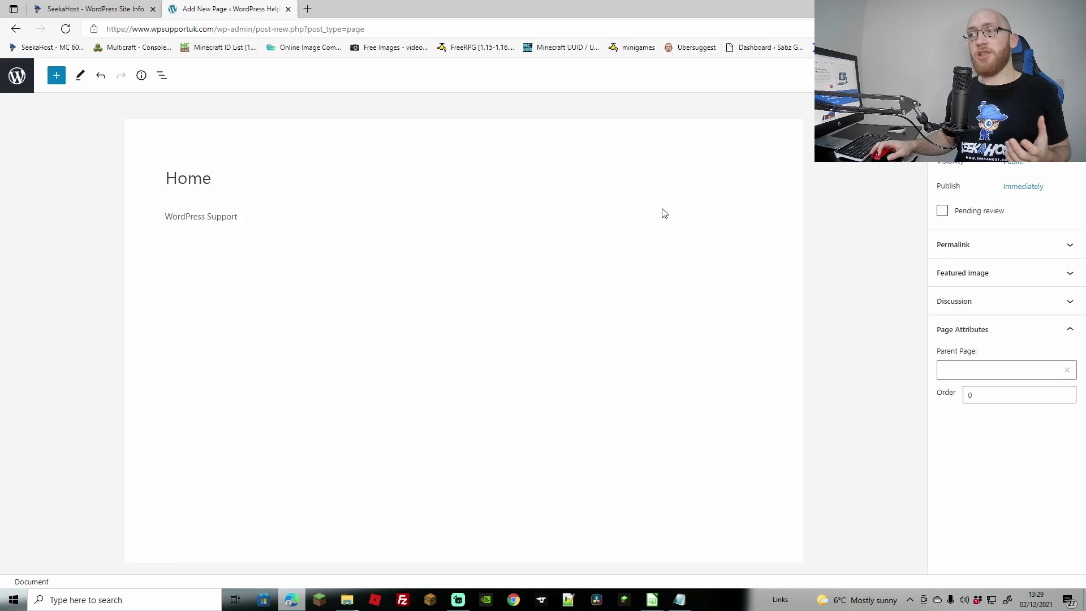
click(674, 220)
Start a new block below the paragraph and show the full block library
key(Return)
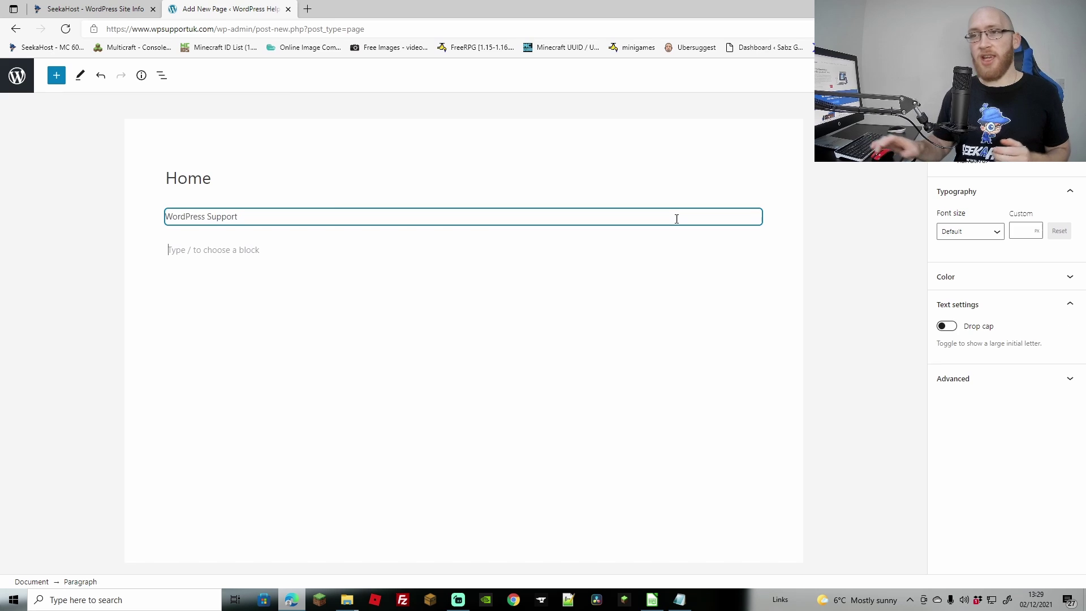
click(751, 250)
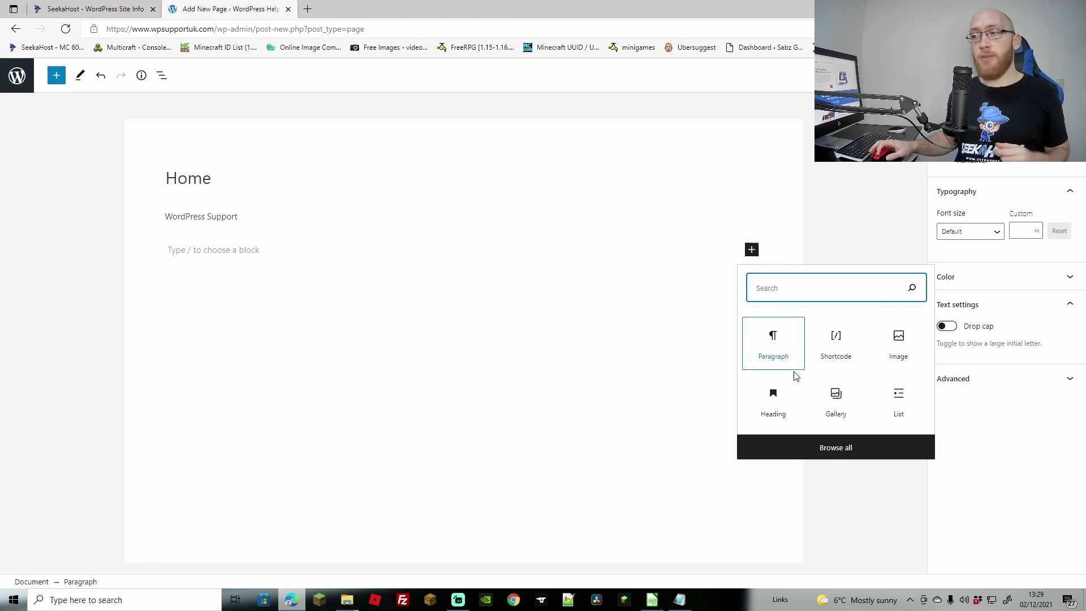
click(837, 449)
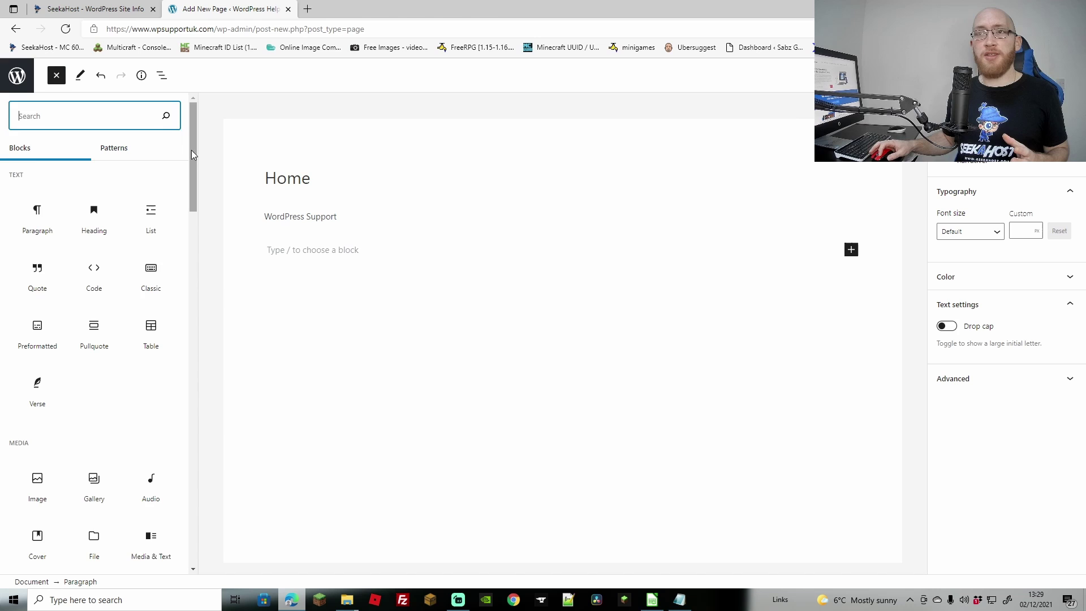
drag(190, 151, 200, 191)
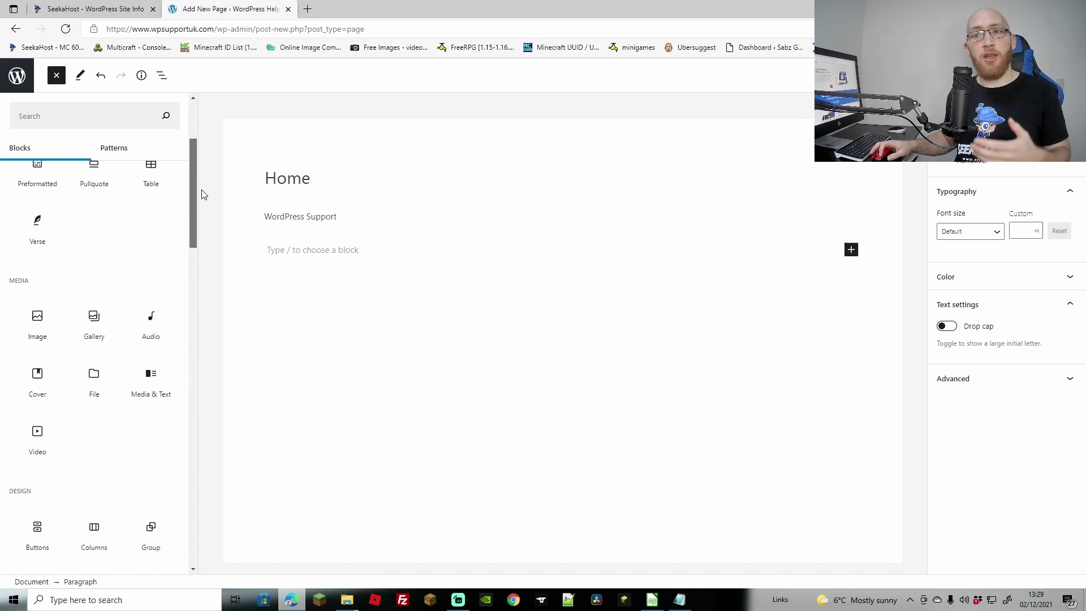
drag(200, 191, 207, 220)
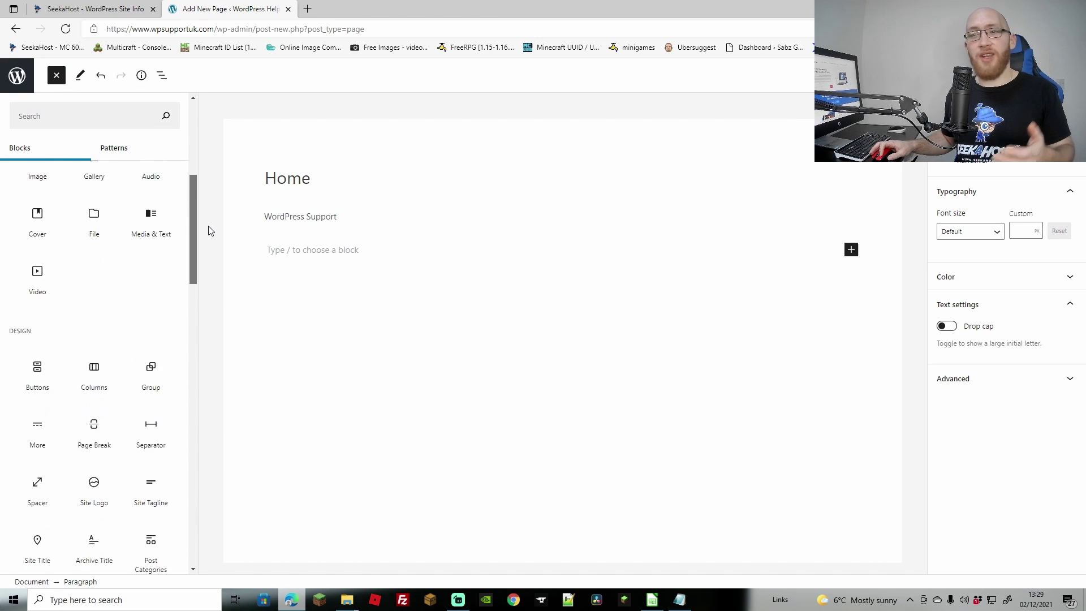
Insert an Image block with the uploaded woman-with-laptop illustration at Medium size
click(38, 174)
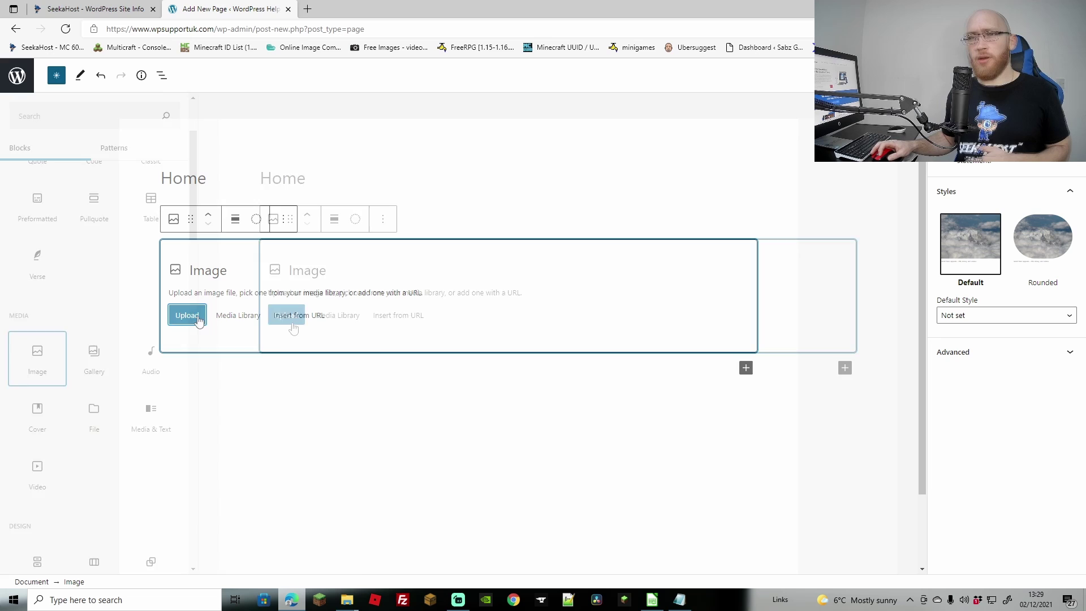
click(196, 316)
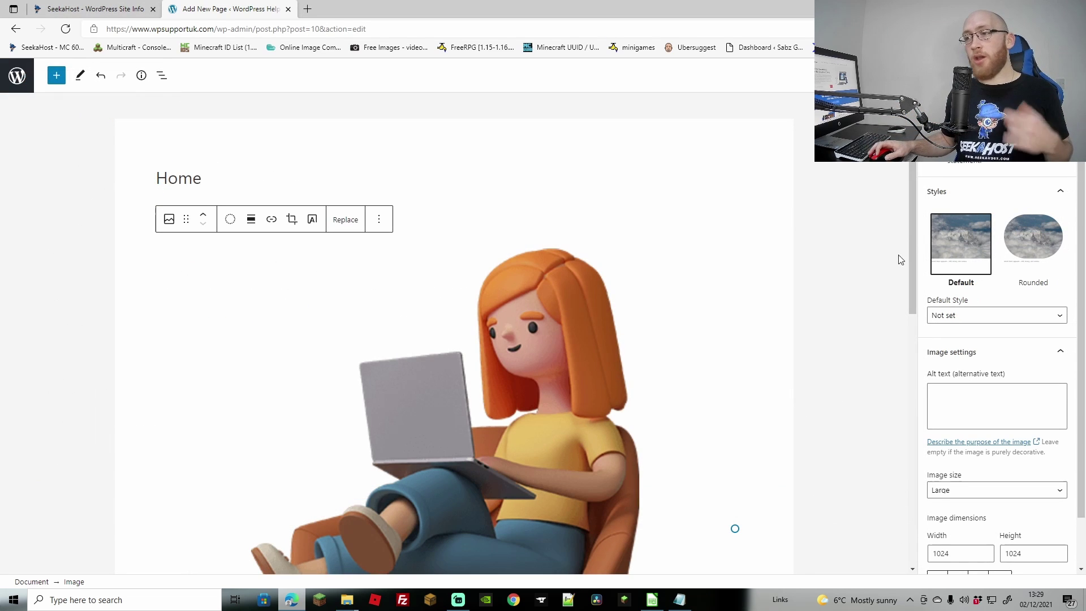
scroll(911, 242, down, 2)
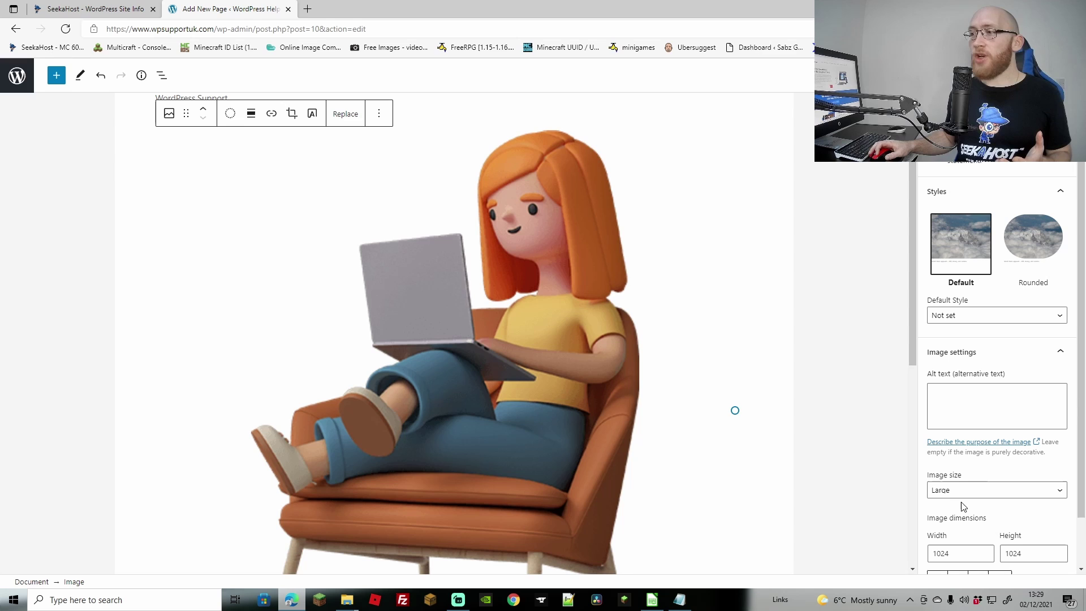
click(961, 490)
click(956, 523)
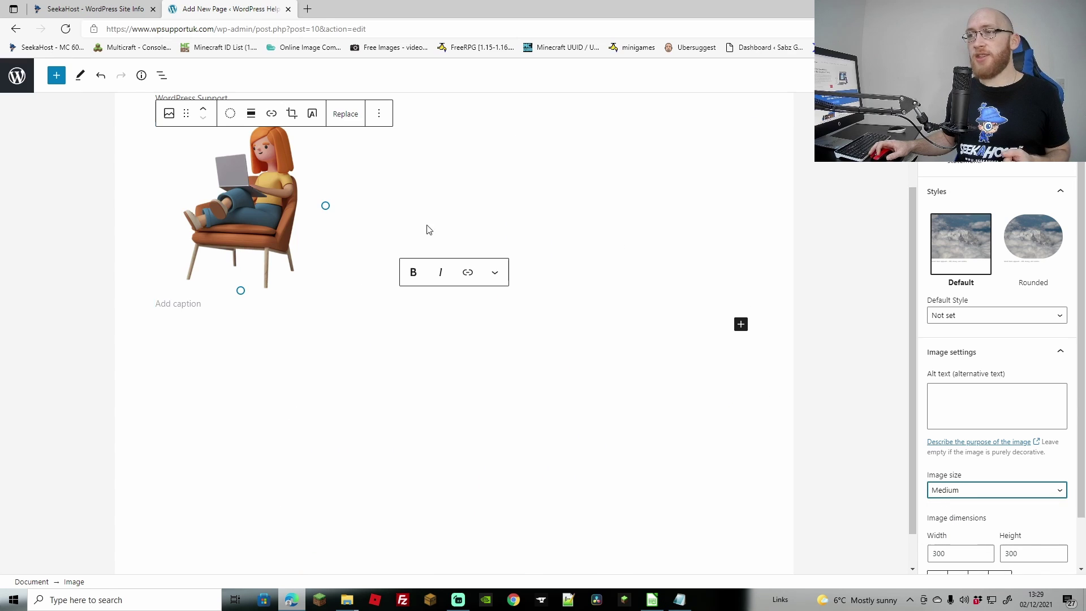
Centre-align the illustration on the page
click(251, 116)
click(311, 176)
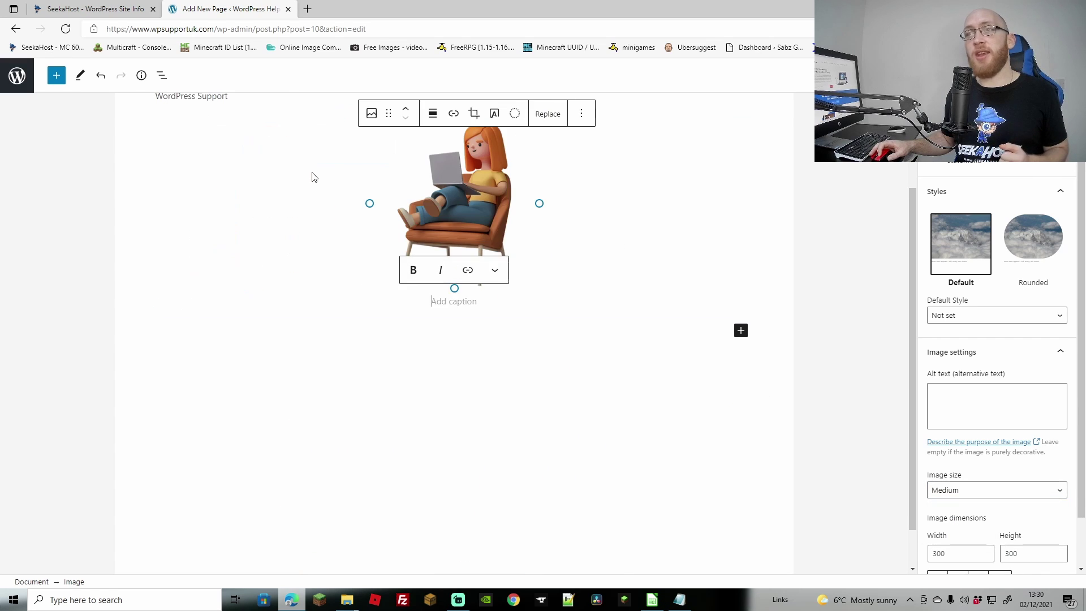
click(447, 343)
drag(918, 320, 918, 242)
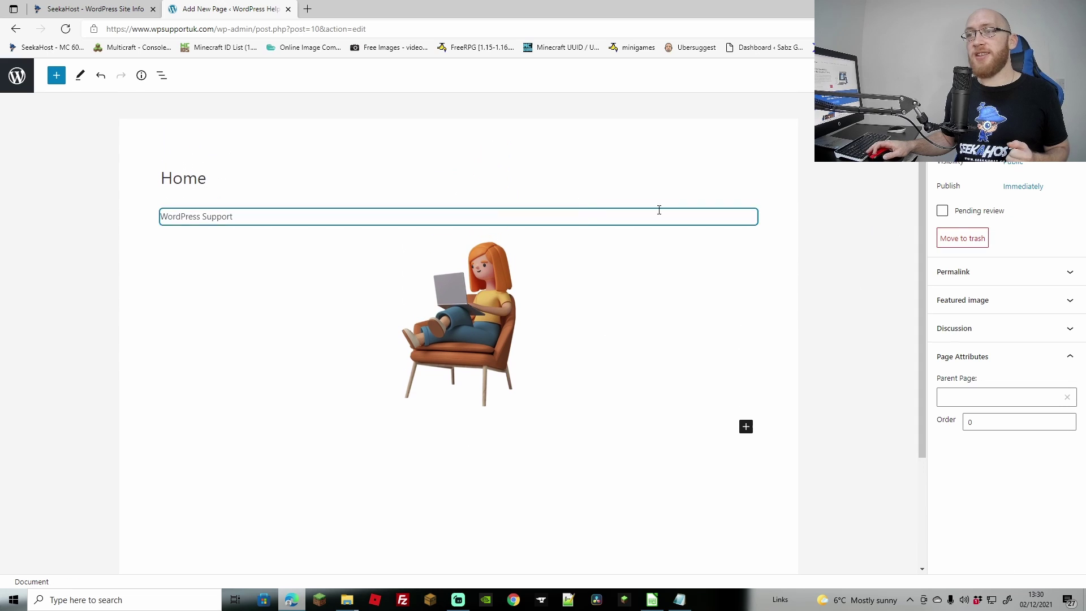
Centre-align the 'WordPress Support' text
click(189, 219)
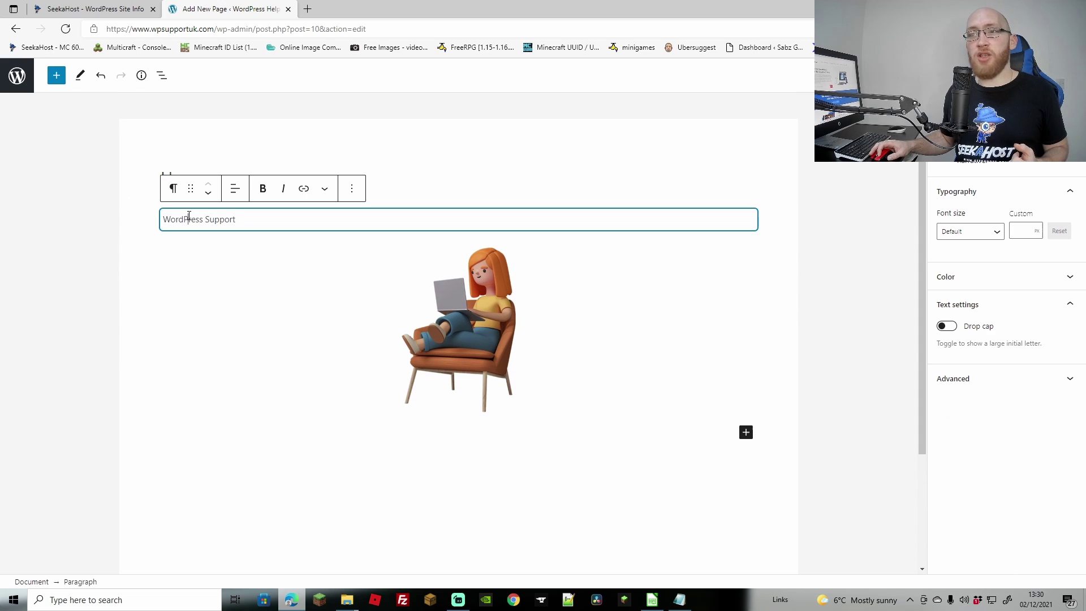
triple_click(206, 219)
click(234, 188)
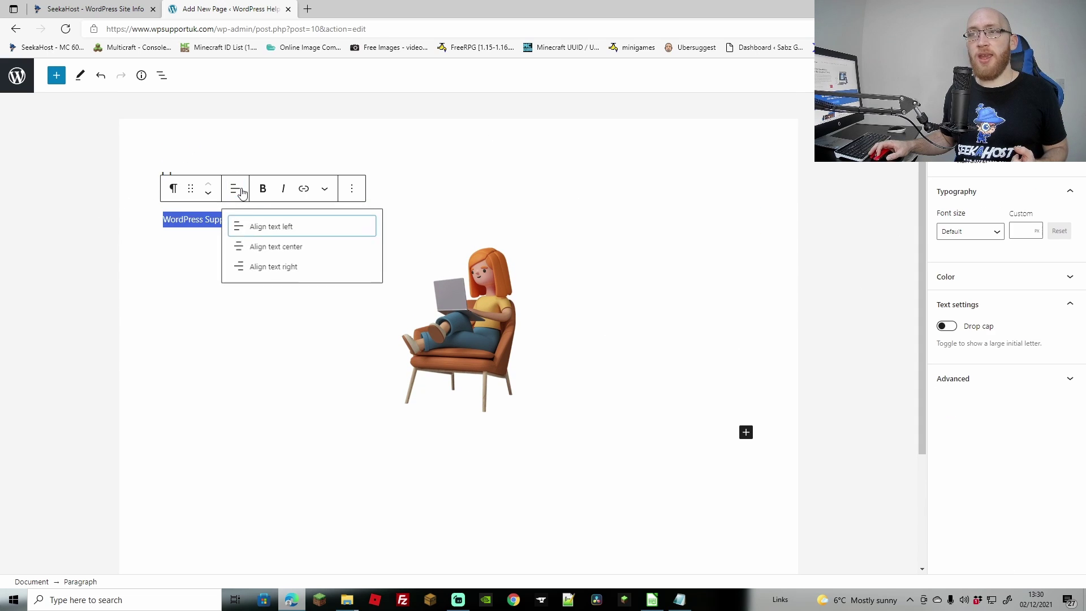
click(270, 247)
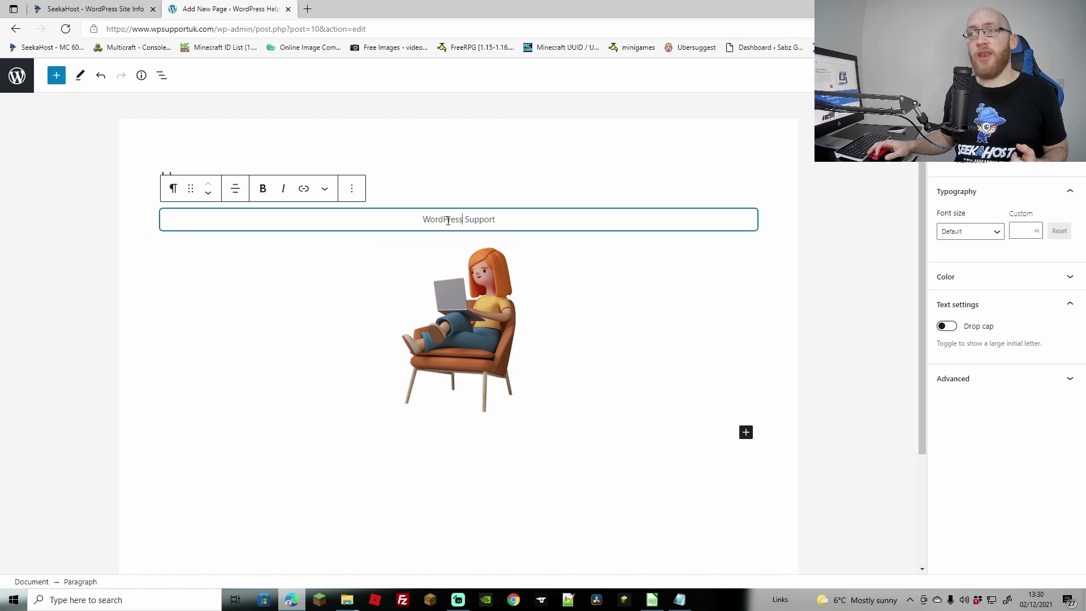
Transform 'WordPress Support' into an H3 heading
click(173, 188)
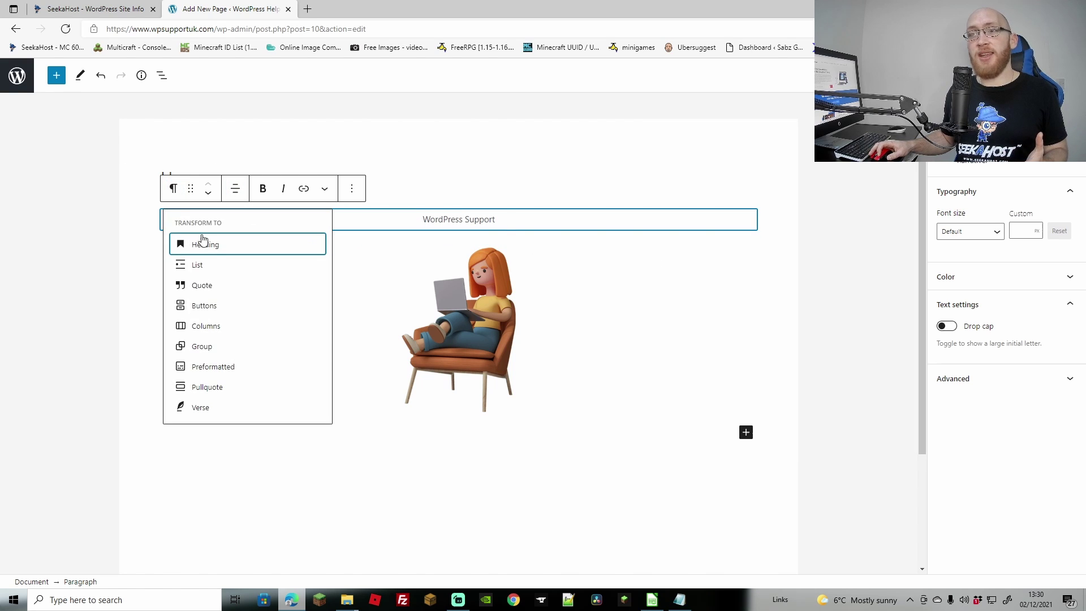
click(204, 243)
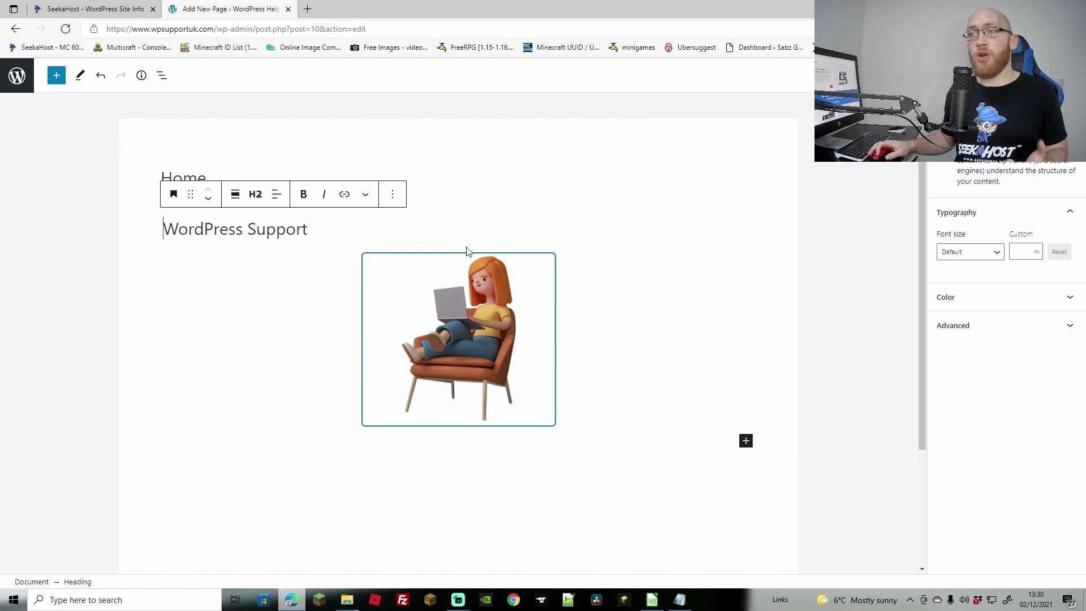
click(253, 196)
click(309, 231)
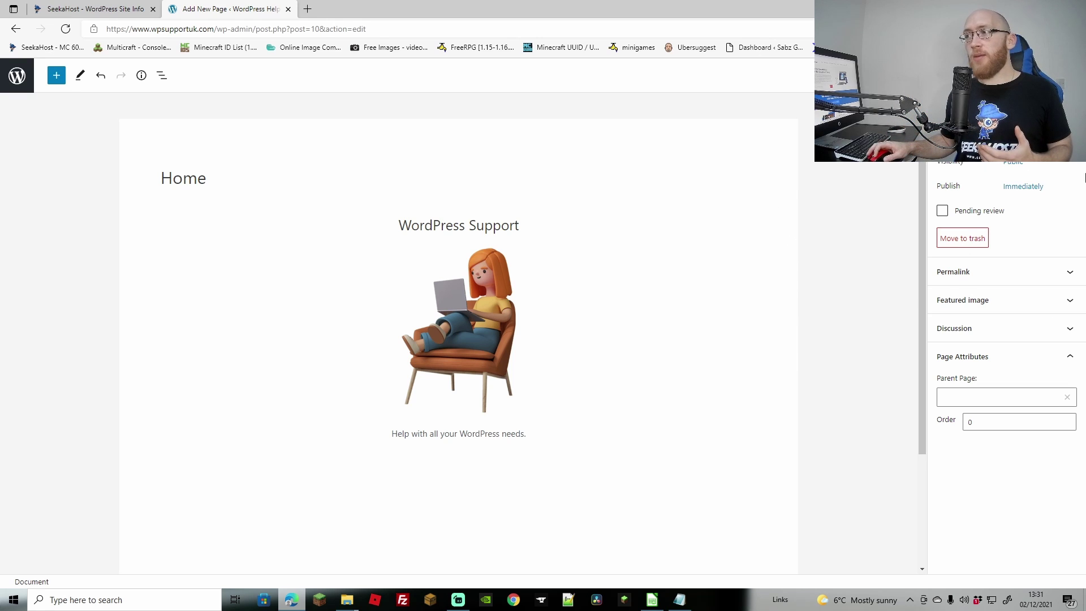
Review the Permalink, Featured image and Discussion panels, keeping the Customizer Setting content layout
click(971, 272)
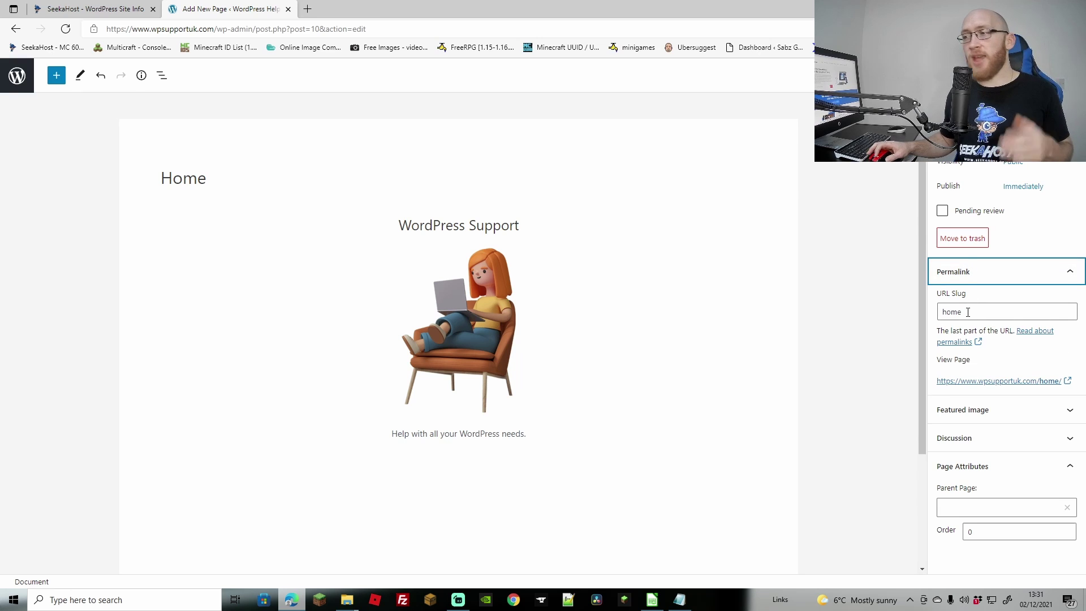
click(974, 408)
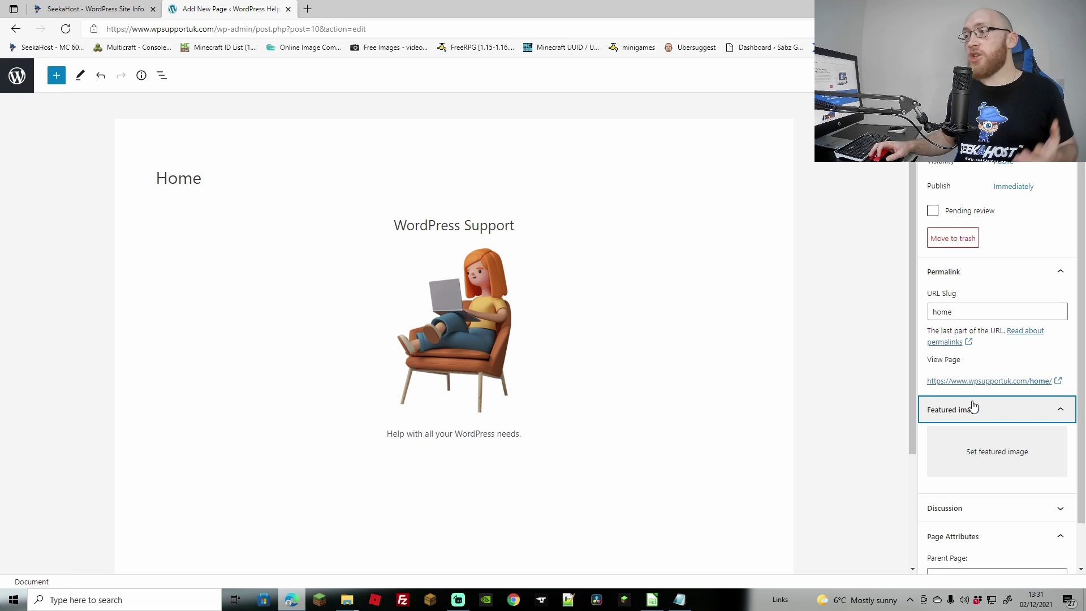
scroll(1083, 174, down, 1)
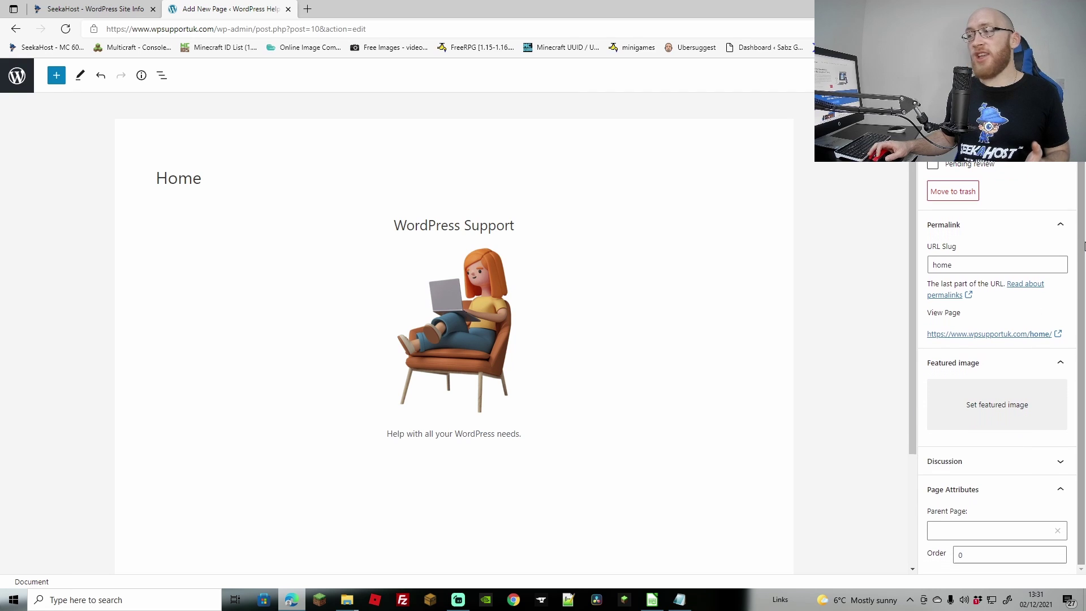
click(969, 461)
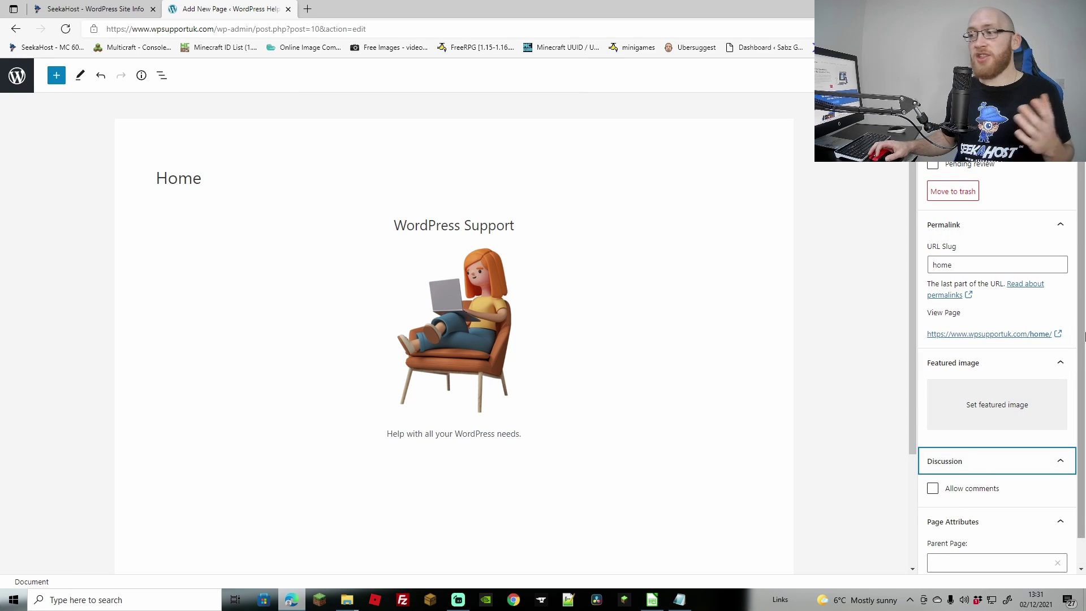
scroll(1083, 398, down, 1)
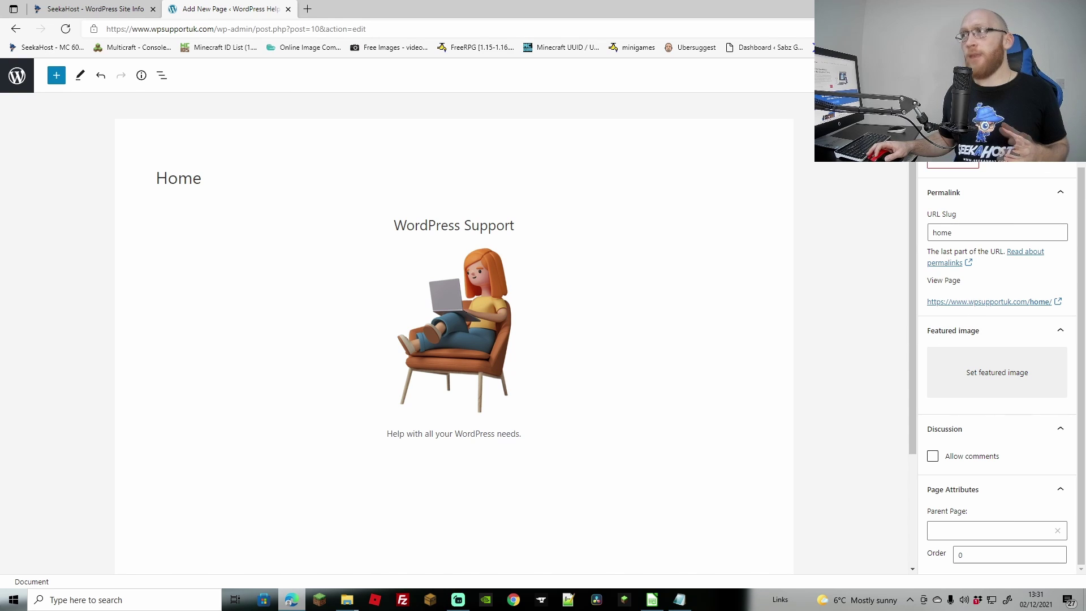
scroll(996, 366, down, 10)
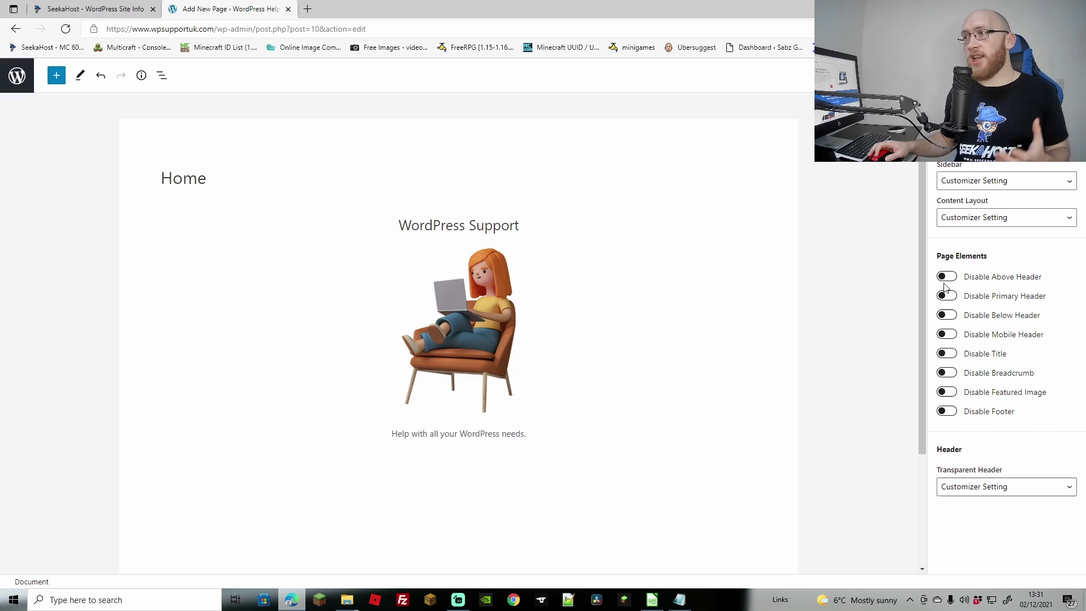
click(1047, 218)
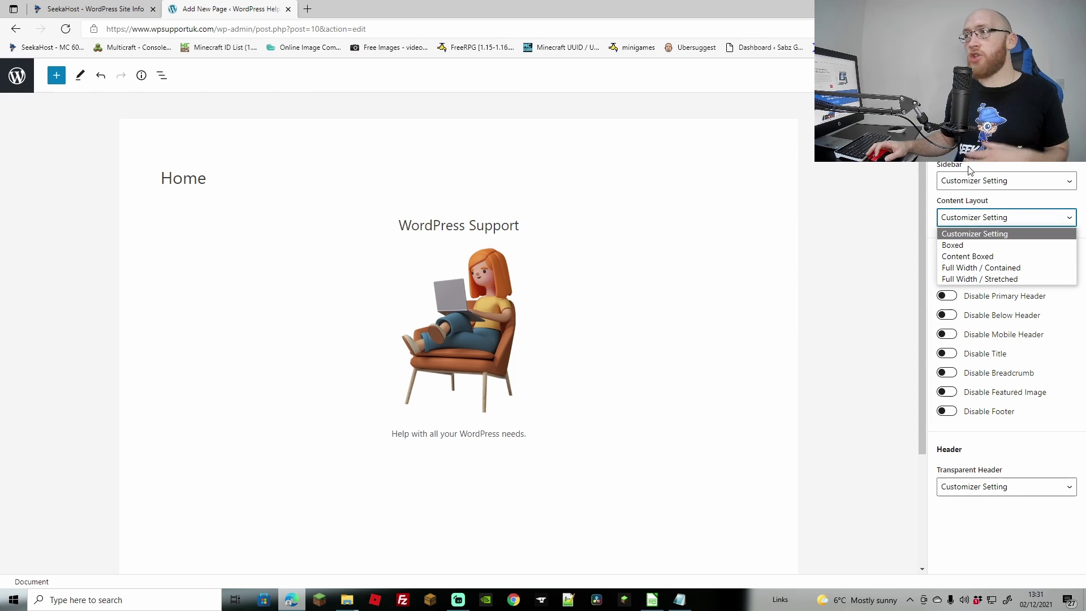
click(974, 233)
Preview the Home page in a new tab, then close the preview with Ctrl+W
click(1009, 75)
click(917, 75)
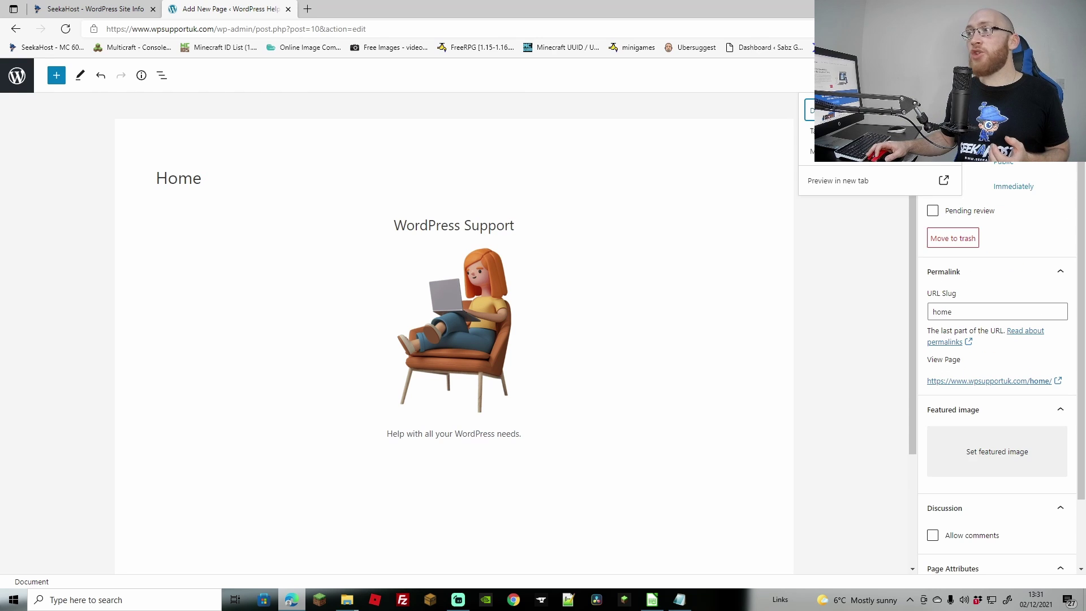
click(843, 182)
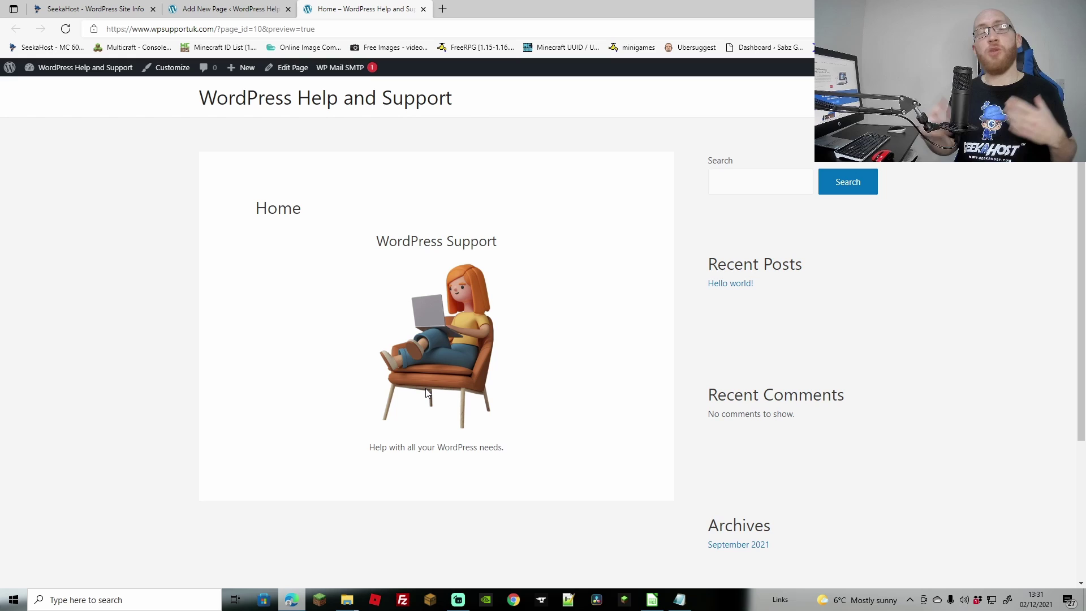
key(ctrl+w)
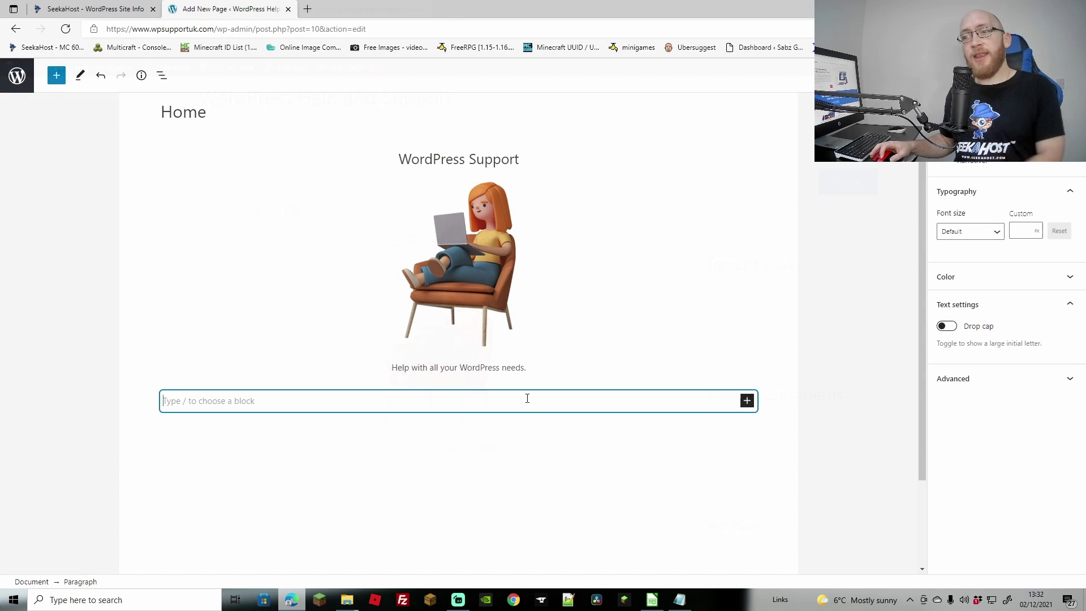
Open the full block library from the inserter and scroll down to the embed blocks
click(746, 402)
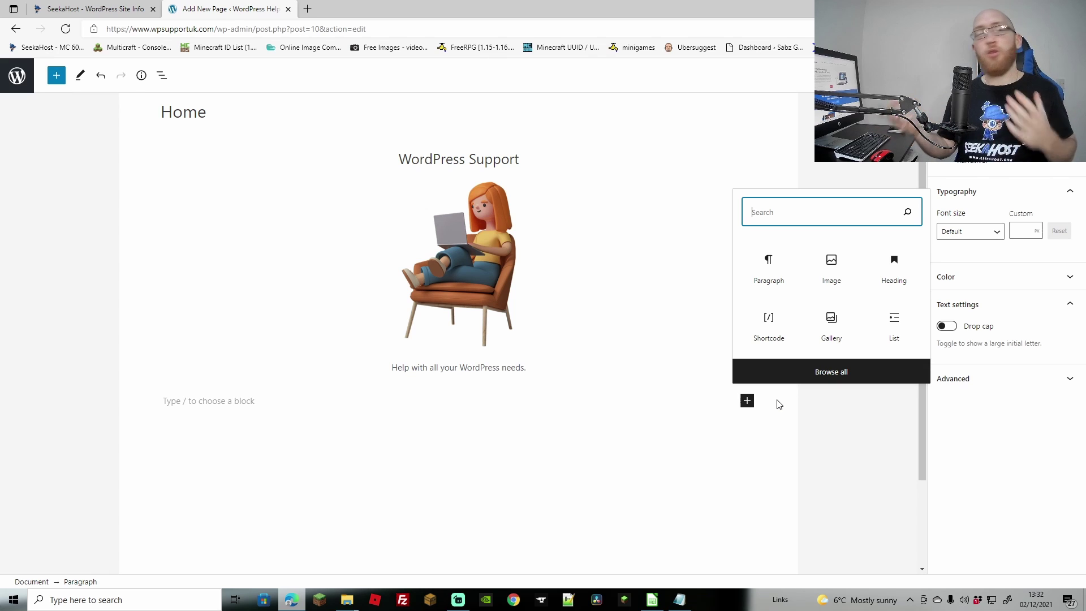
click(778, 373)
drag(194, 170, 208, 514)
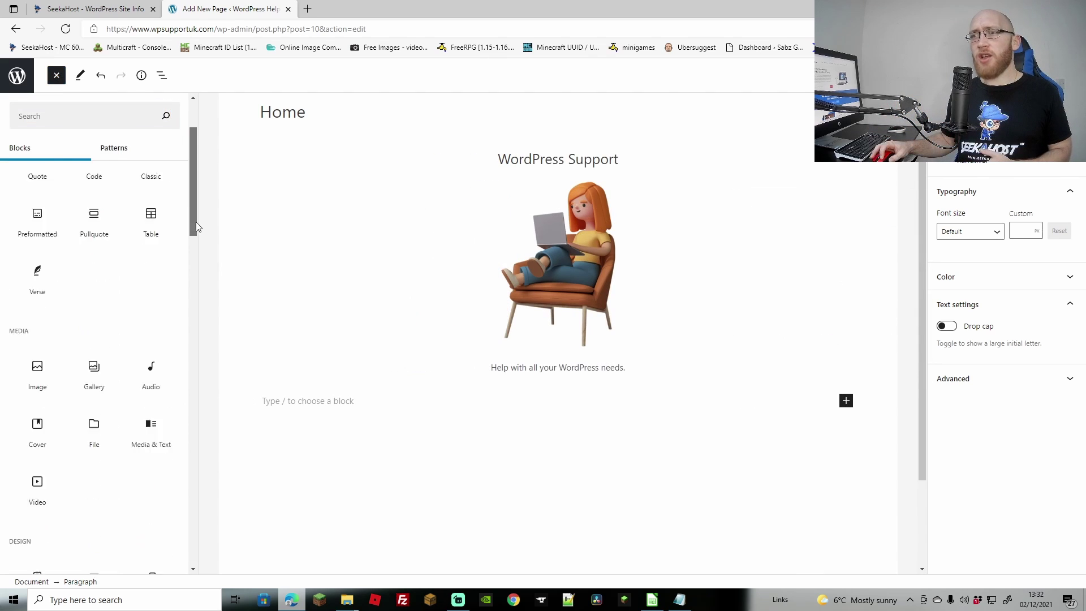
scroll(208, 514, down, 3)
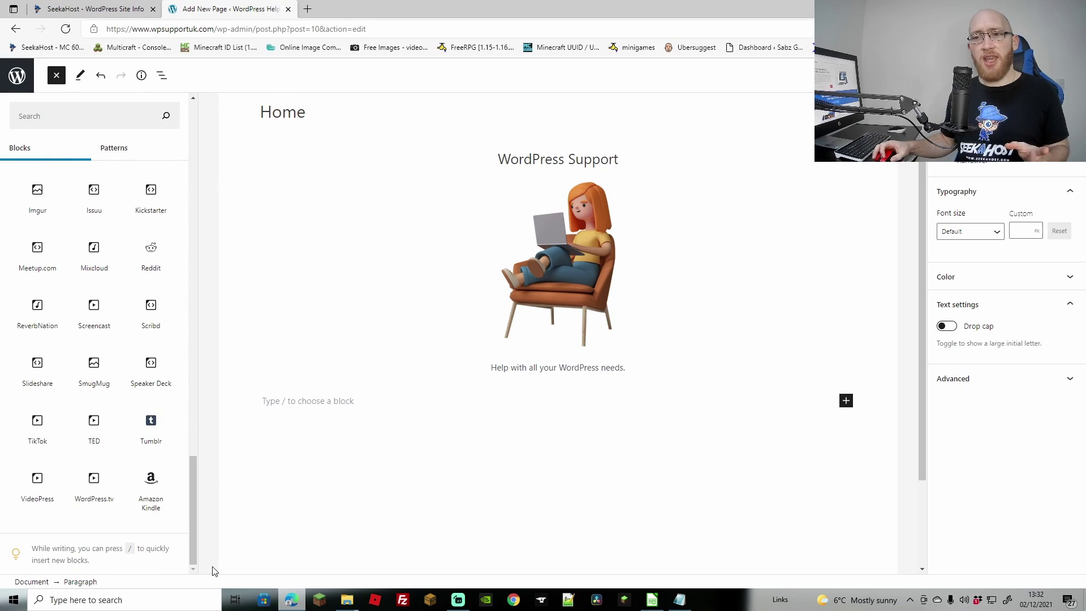
drag(196, 515, 190, 429)
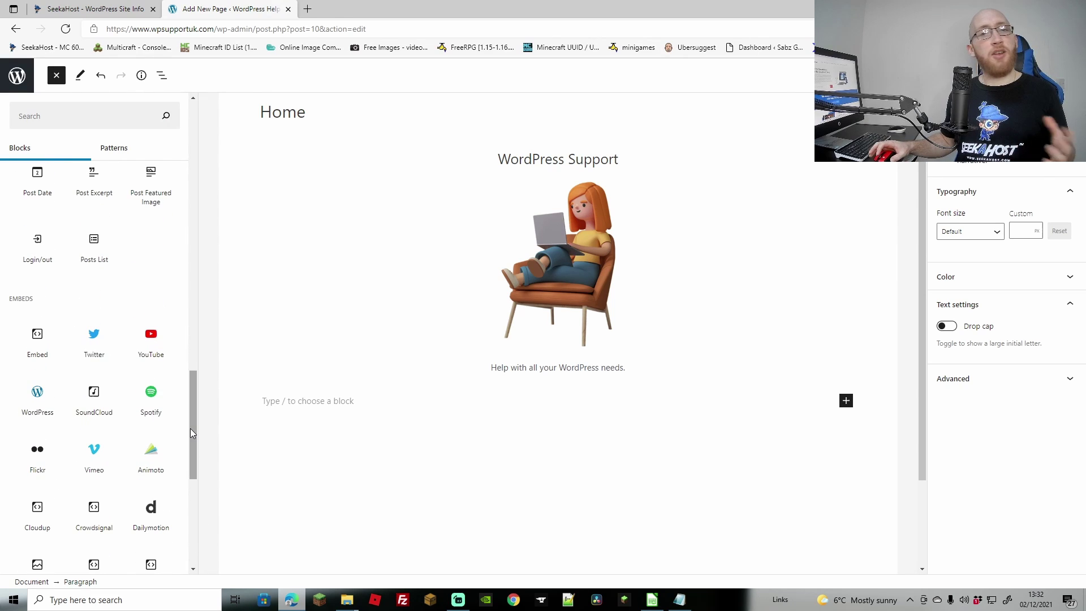